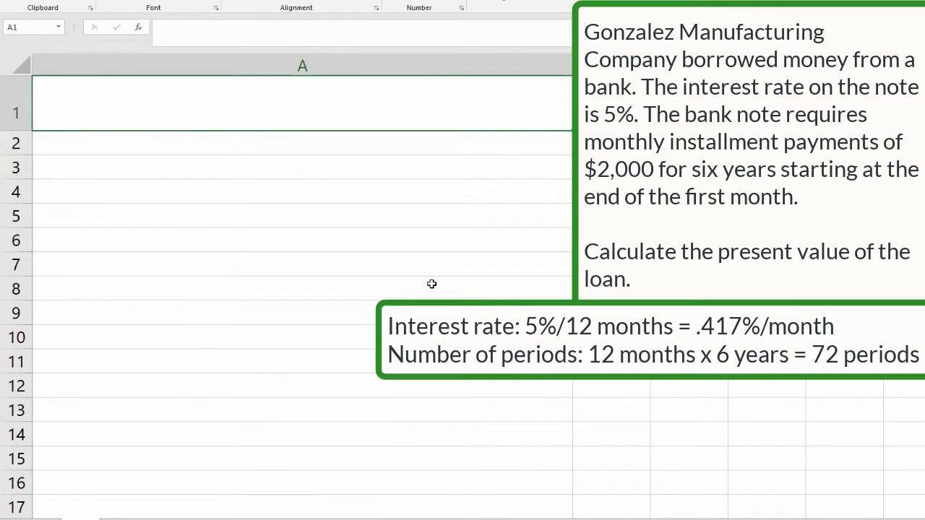
Step: Enter =-PV(.05/12,12*6,2000) in A1 to get the $124,185.55 present value
text(=-pv)
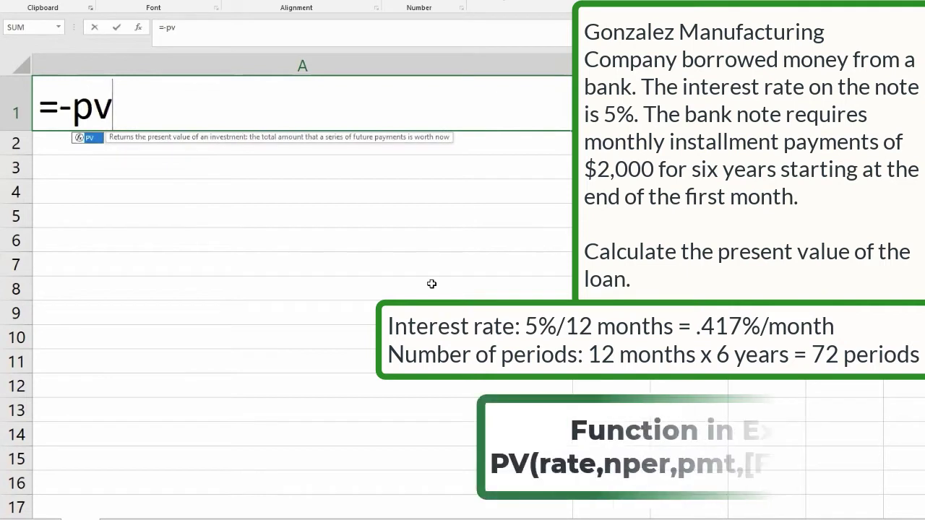
text(()
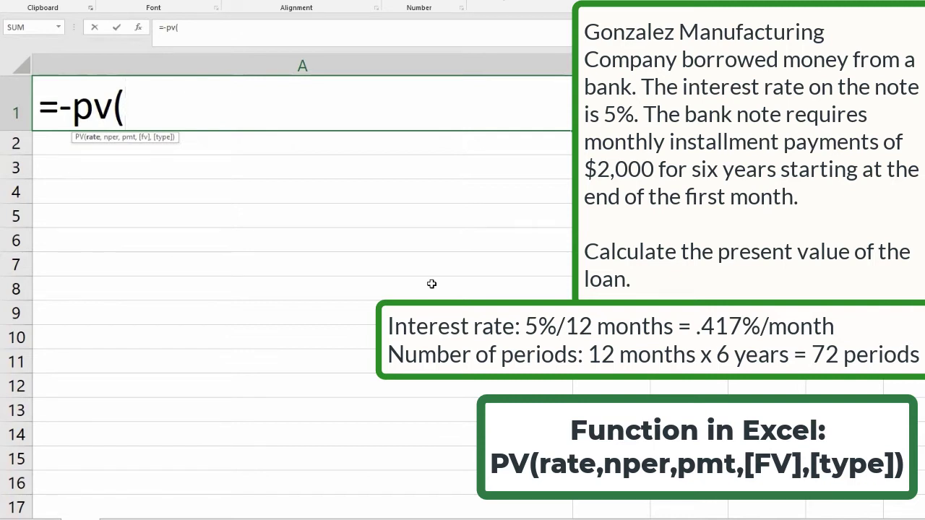
text(.)
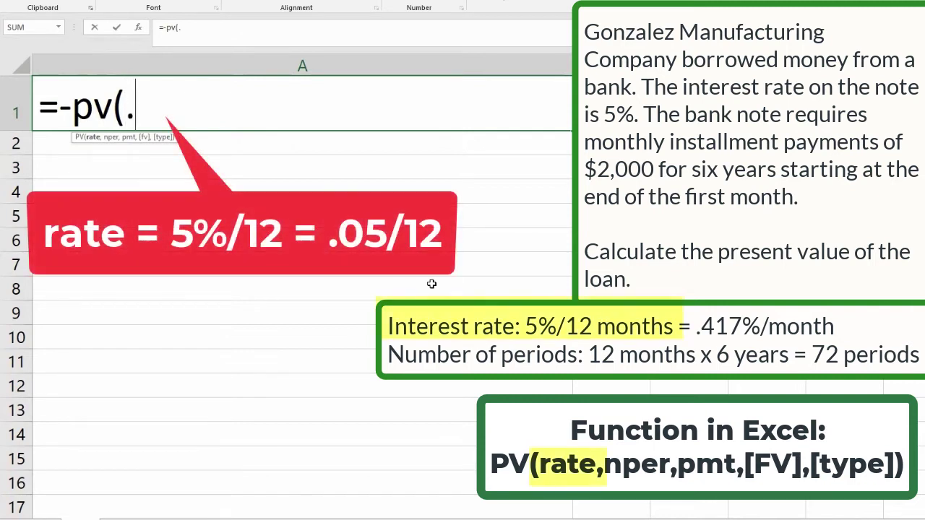
text(05/)
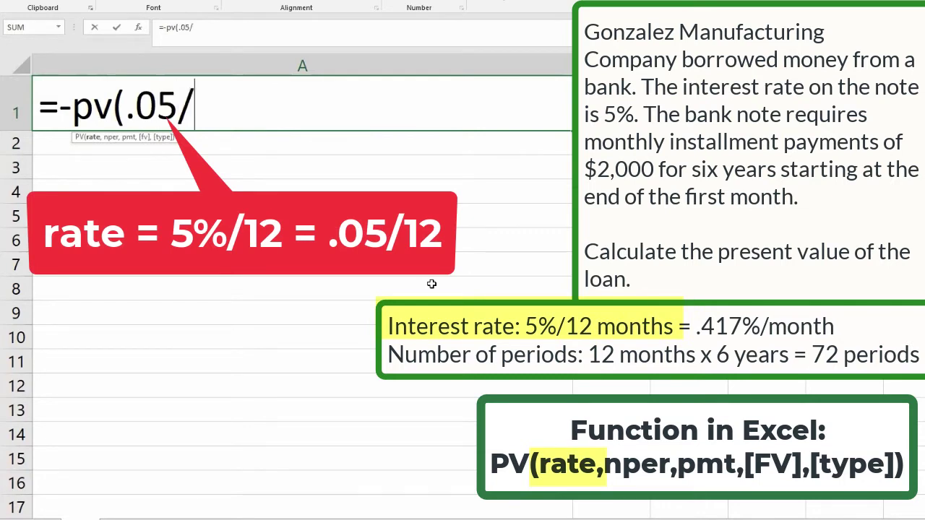
text(12,)
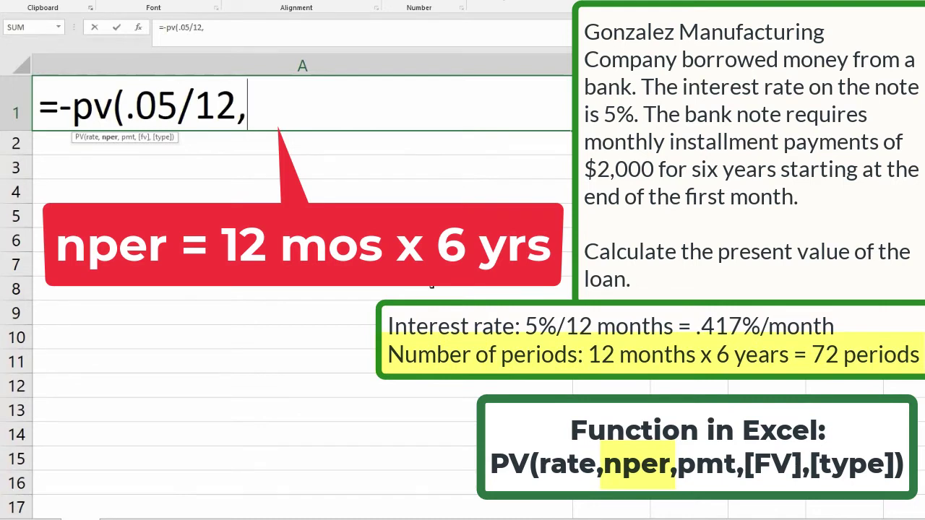
text(12)
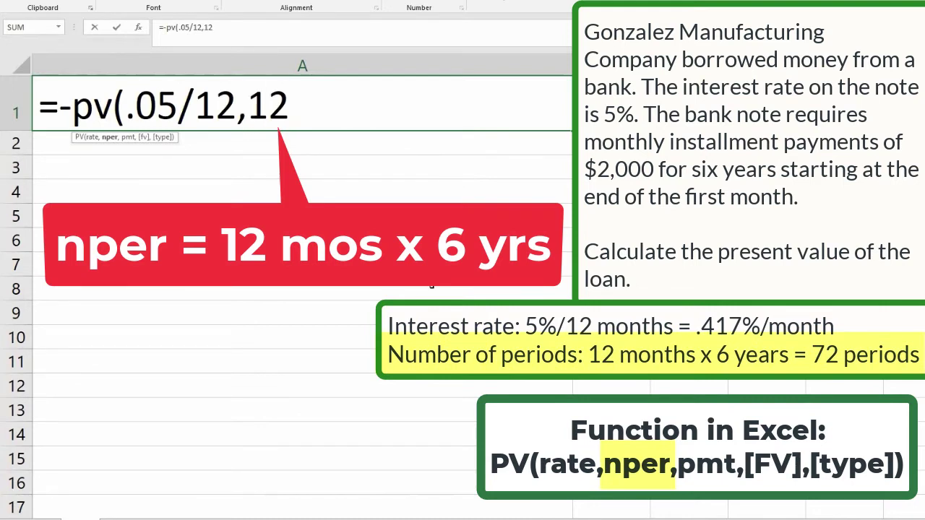
text(*6,)
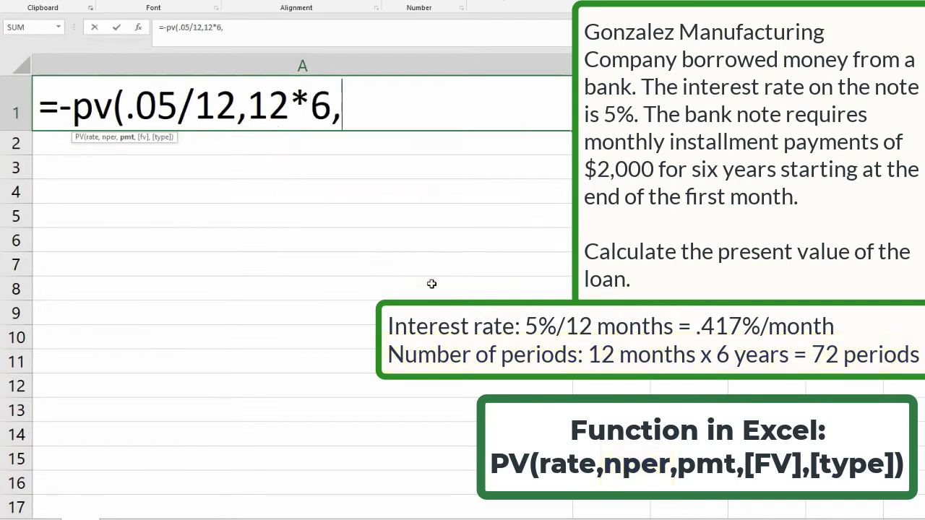
text(2000,)
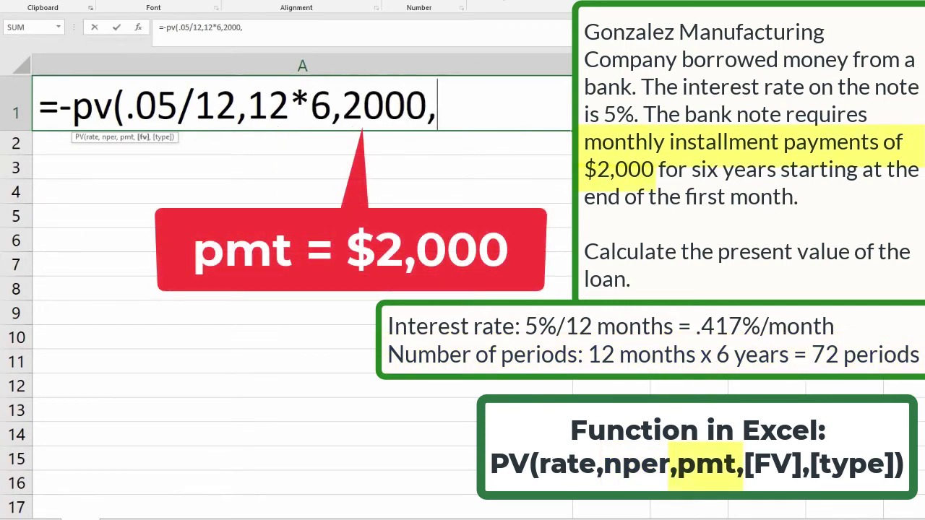
key(BackSpace)
text())
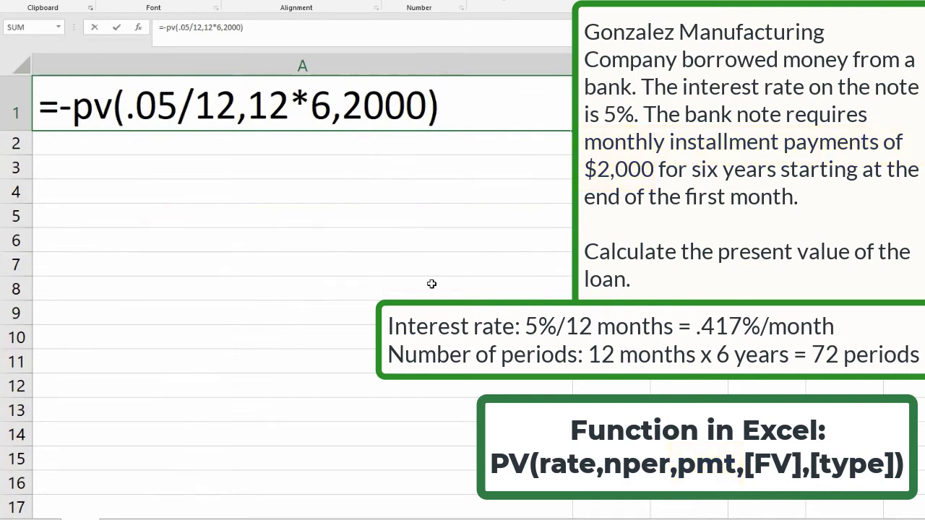
key(Return)
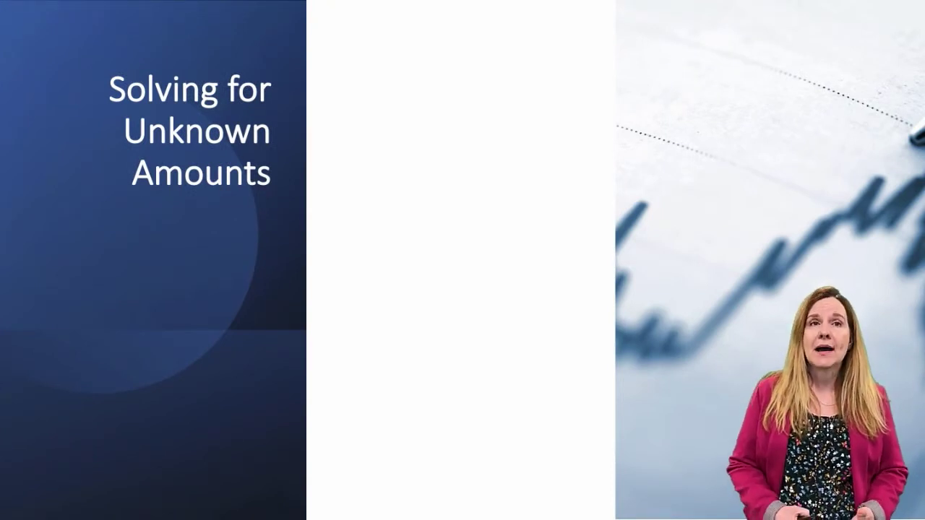
Step: Advance the slide to reveal the PV variables bullets and the pmt and rate syntax lines
key(Right)
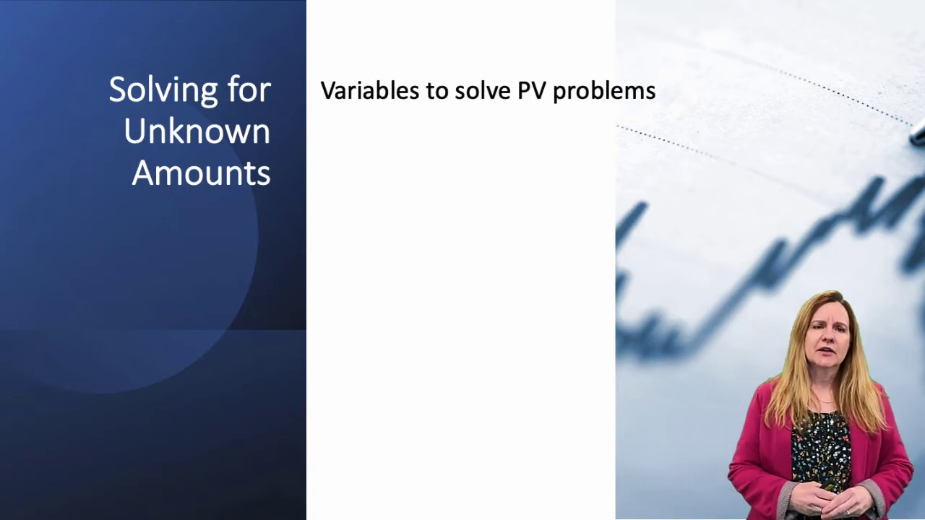
key(Right)
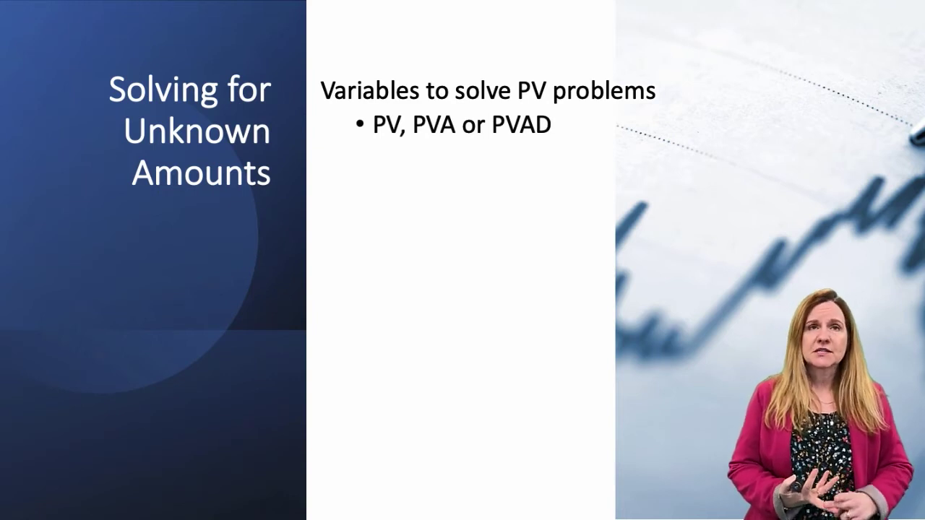
key(Right)
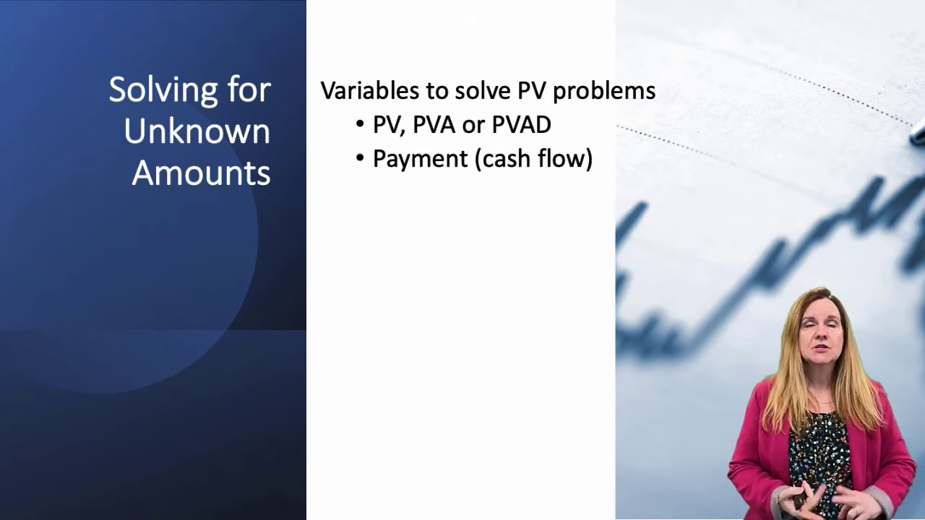
key(Right)
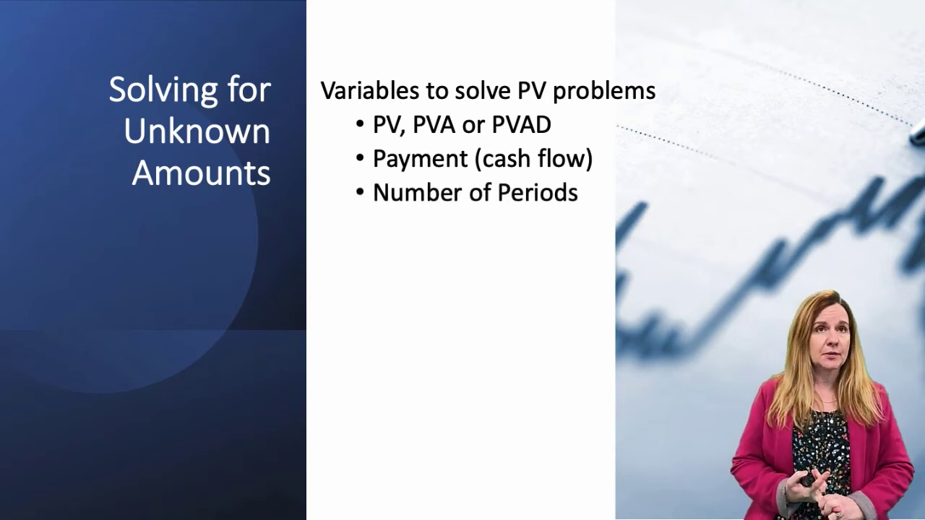
key(Right)
key(Right)
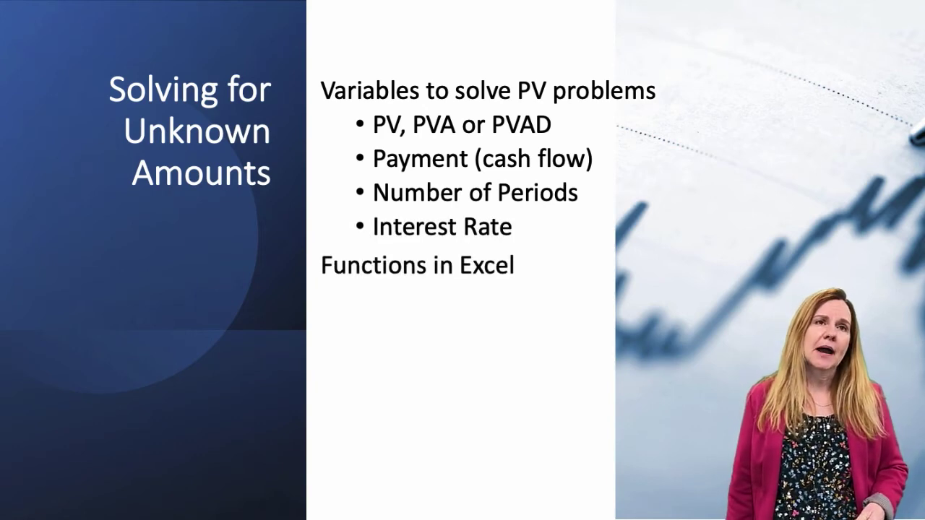
key(Right)
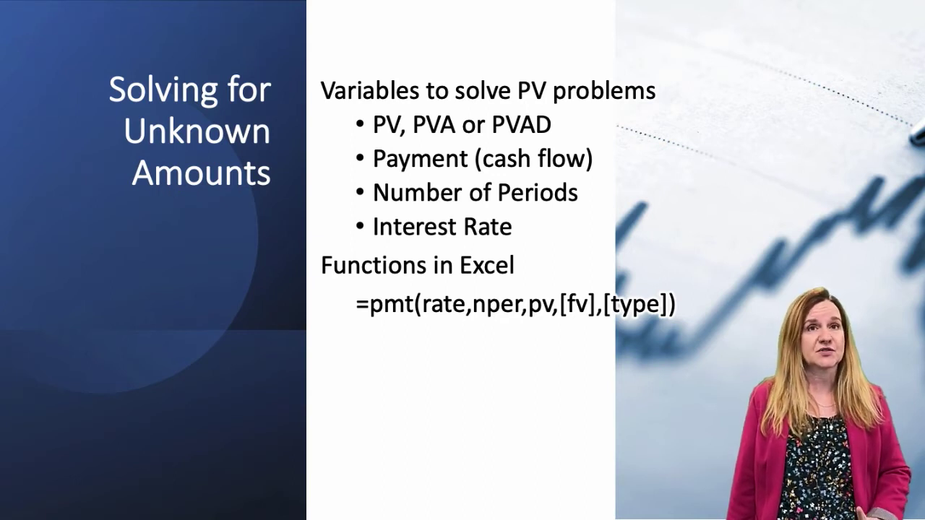
key(Right)
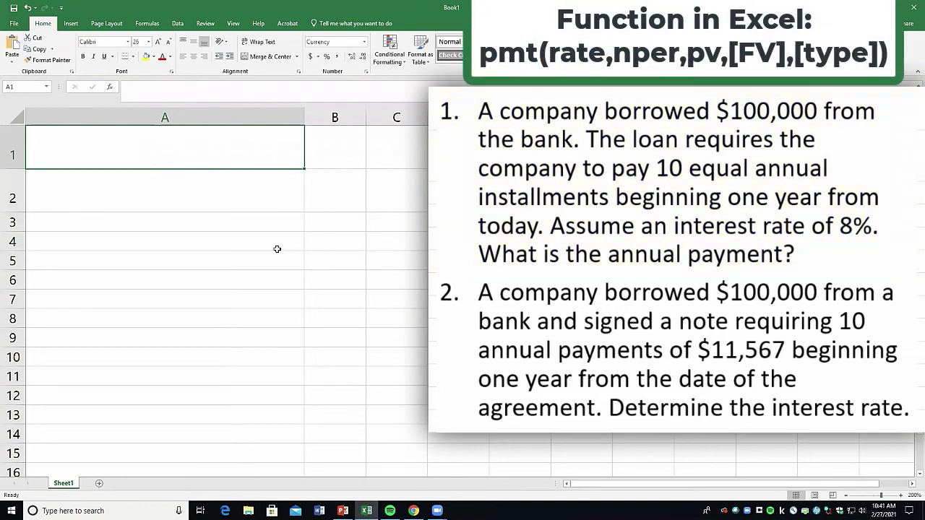
Step: Enter =-pmt(.08,10,100000) in A1 to get the $14,902.95 annual payment
text(=)
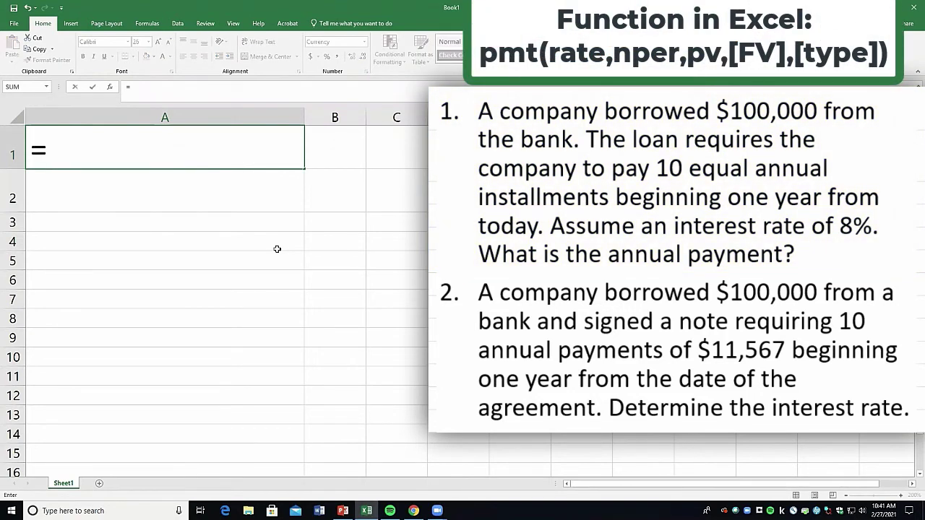
text(-pmt)
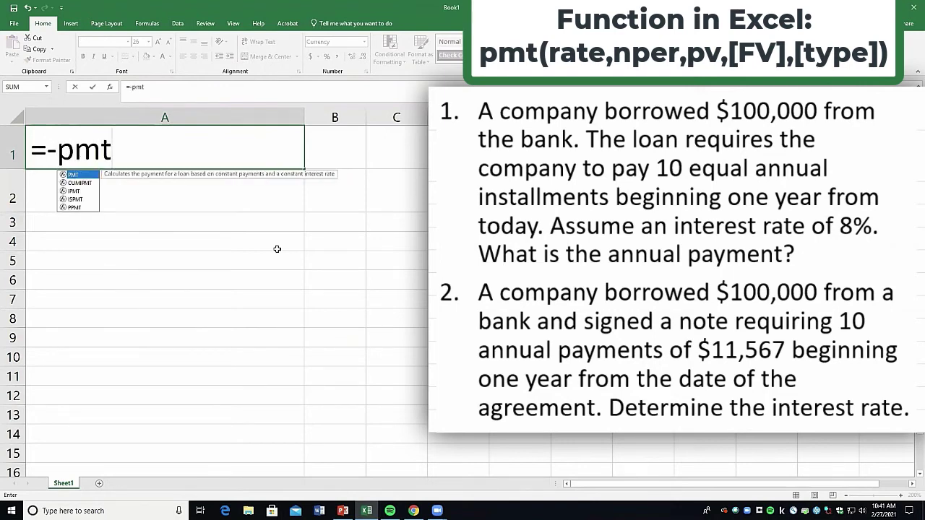
text(()
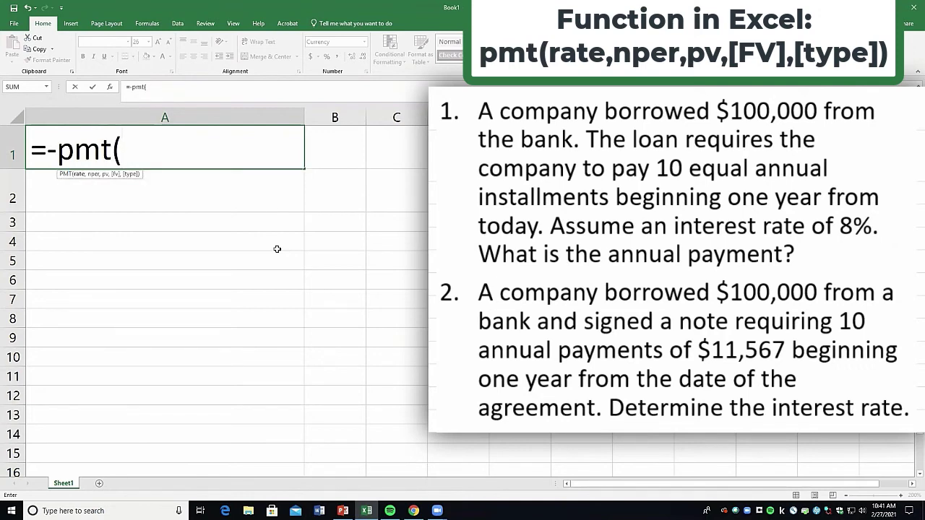
text(.08)
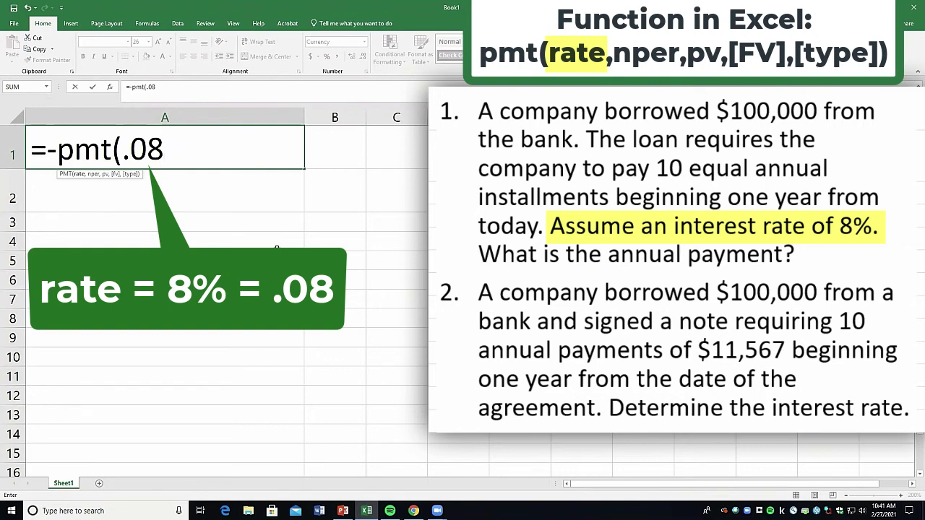
text(,)
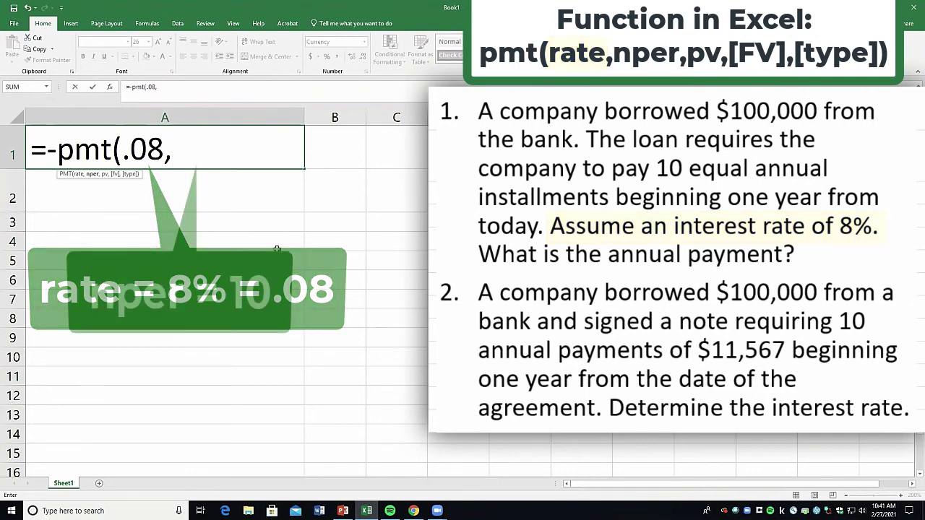
text(10,)
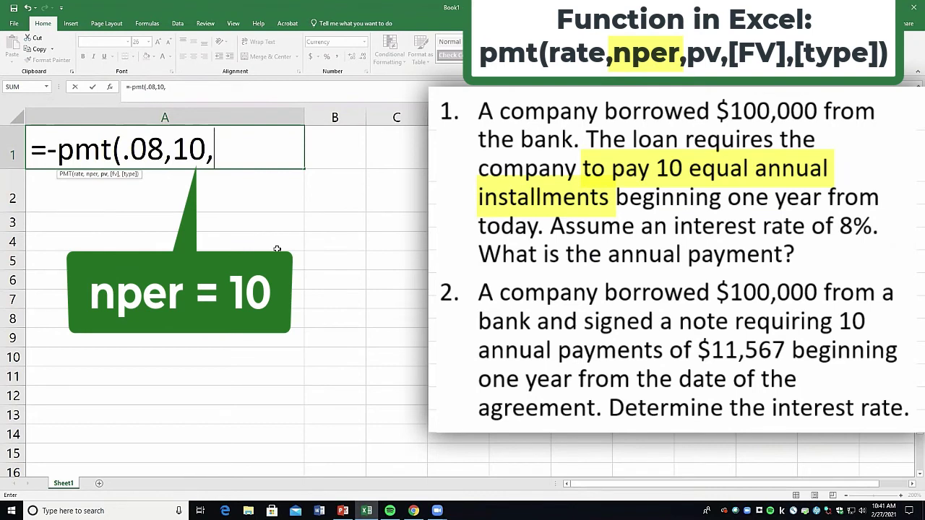
text(100000)
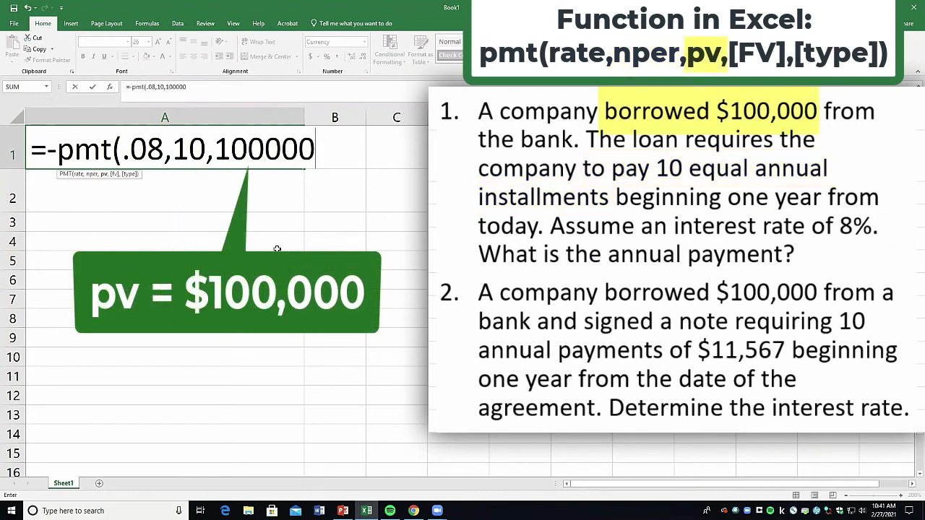
text())
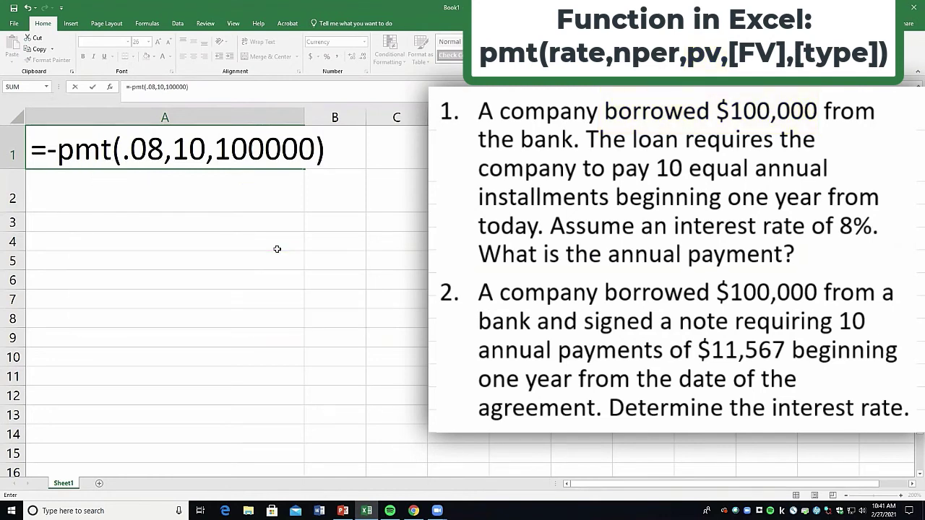
key(Return)
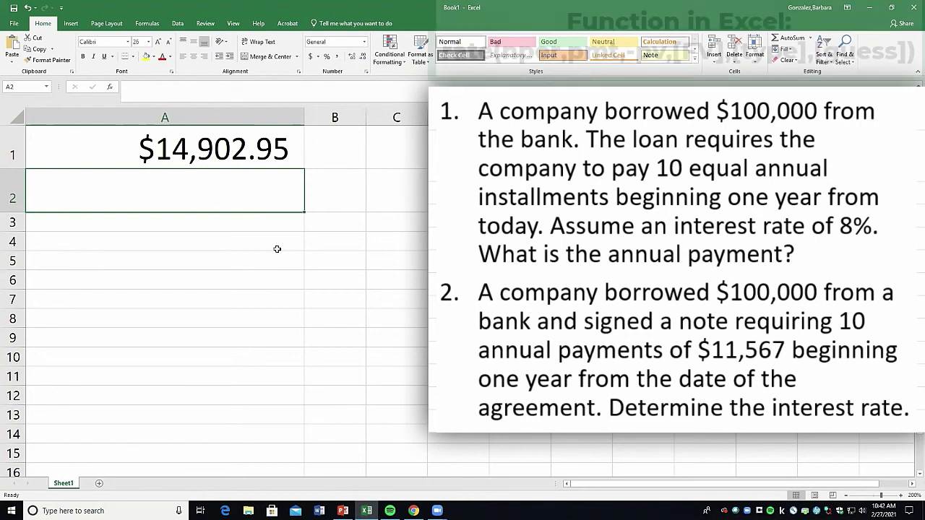
Step: Enter =rate(10,11567,-100000,0,0) in A2 to get the 3% interest rate
text(=)
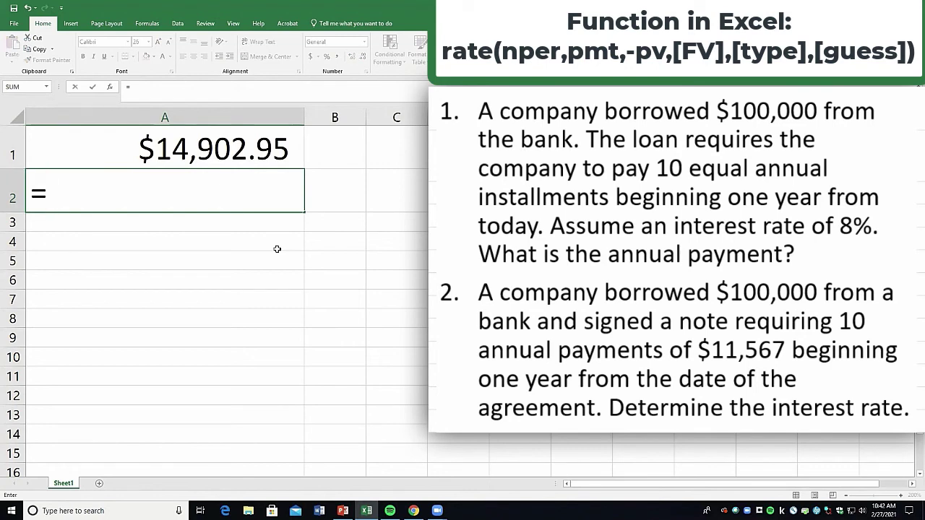
text(rate)
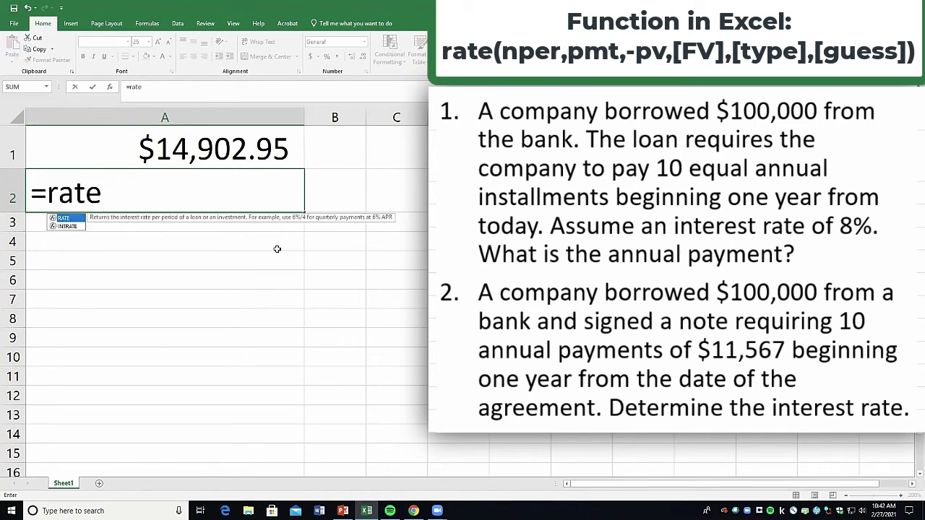
text(()
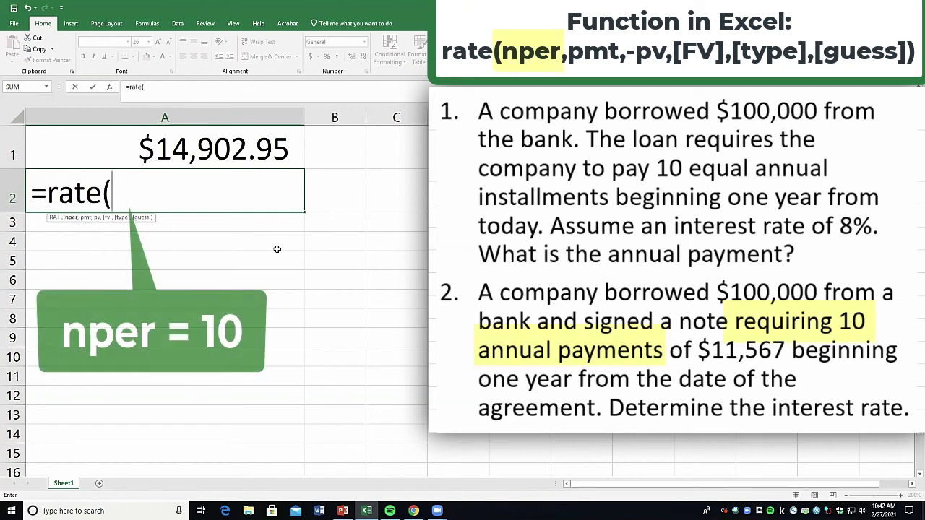
text(10,)
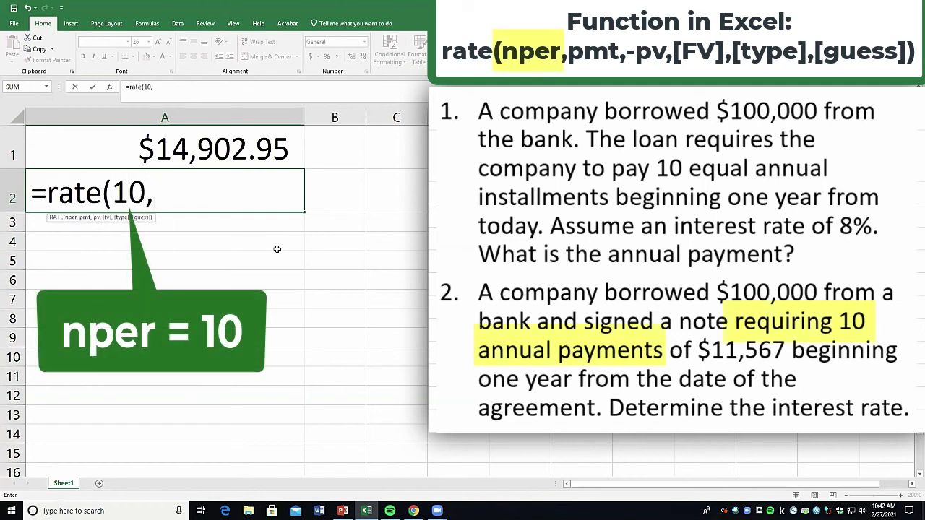
text(11567,)
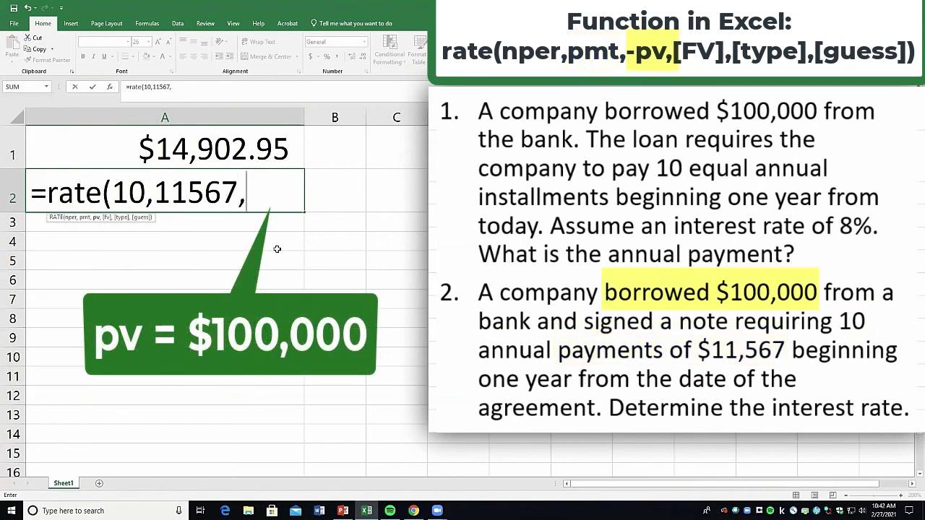
text(-100000,)
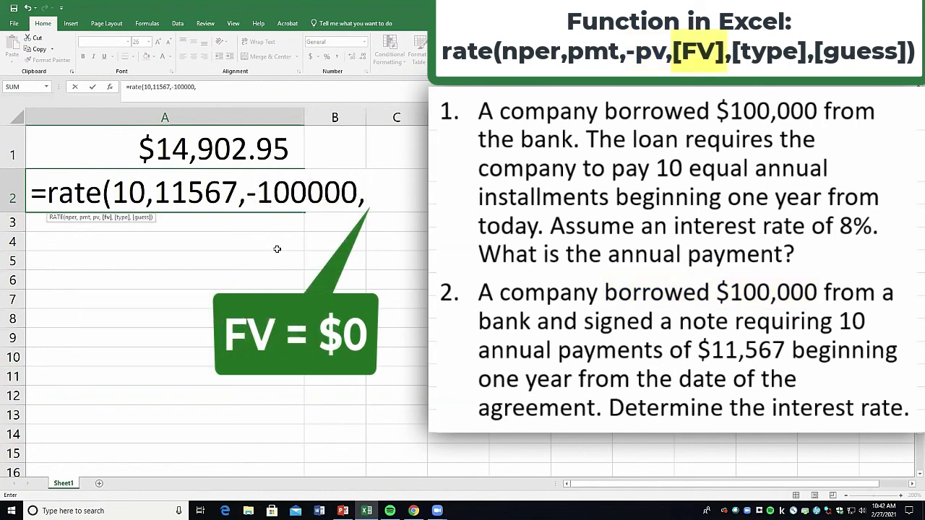
text(0,0)
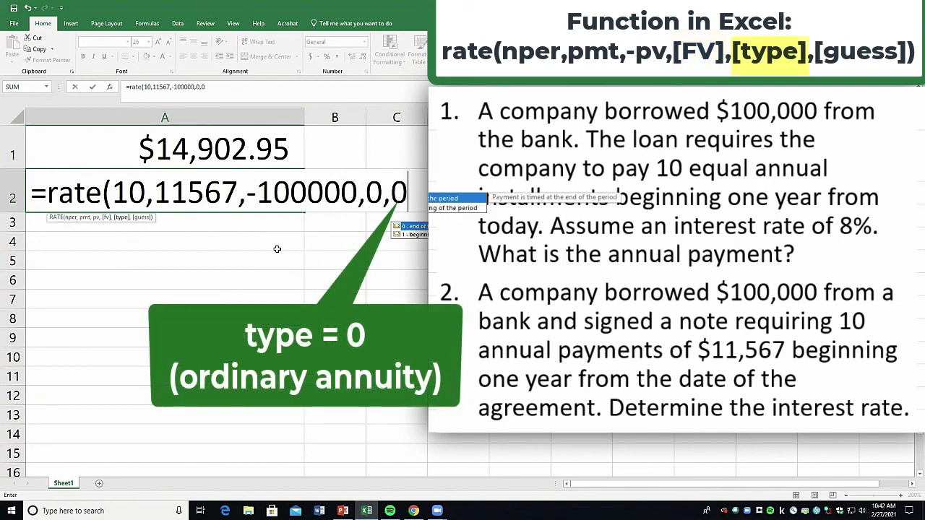
text())
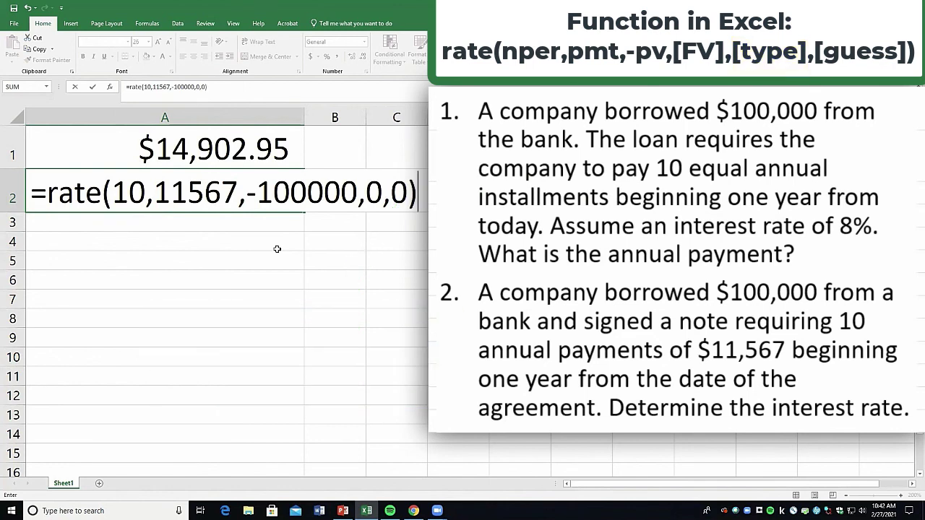
key(Return)
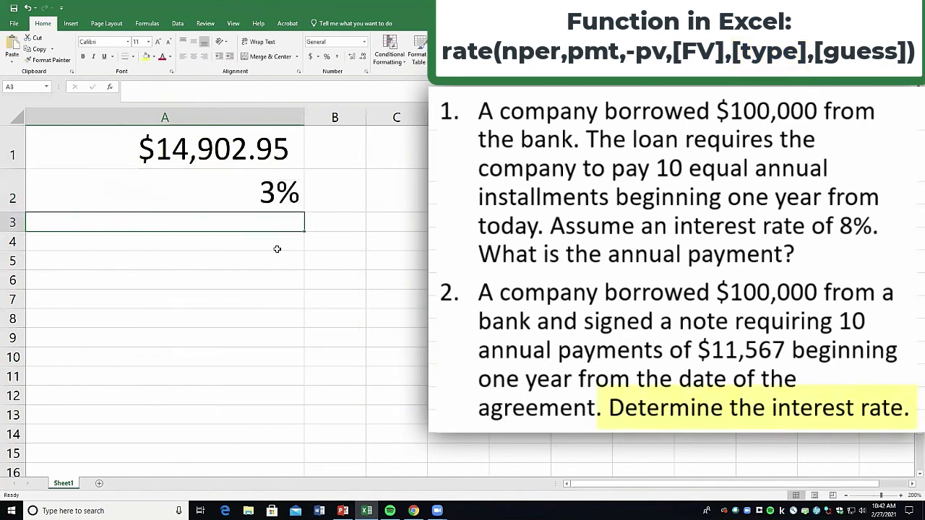